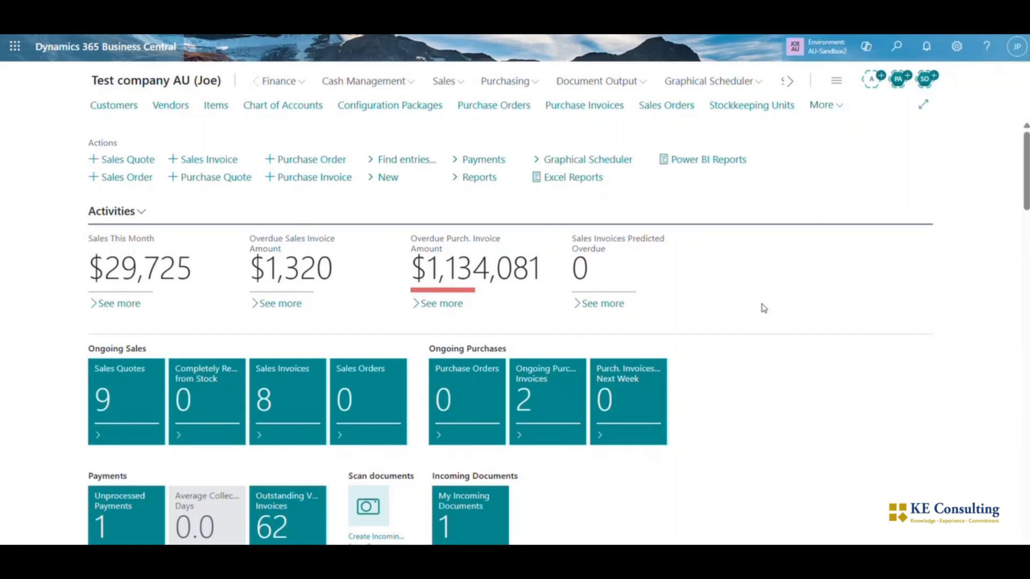
- Create a new purchase order for the vendor Graphic Design Institute
click(497, 110)
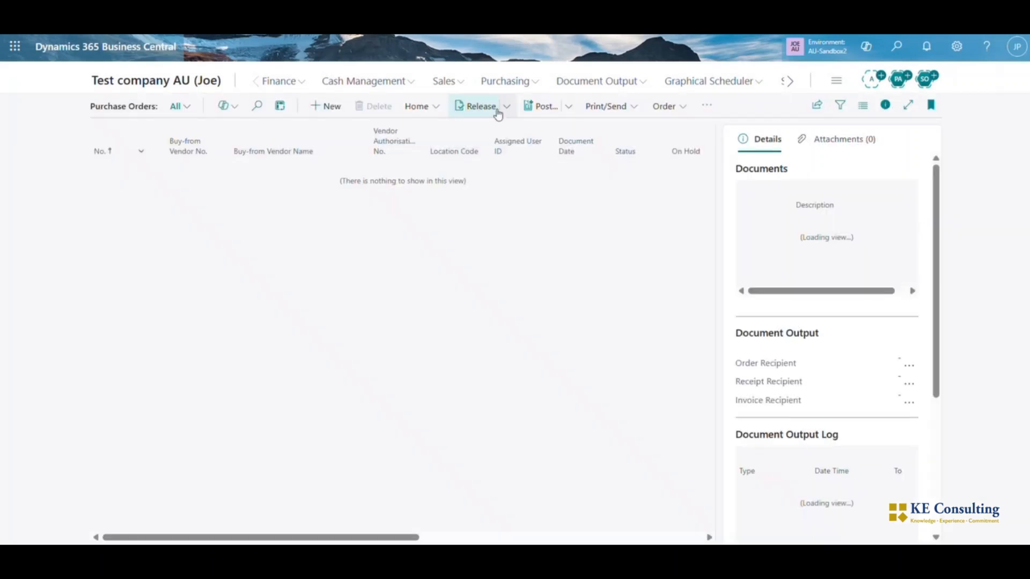
click(327, 110)
click(249, 259)
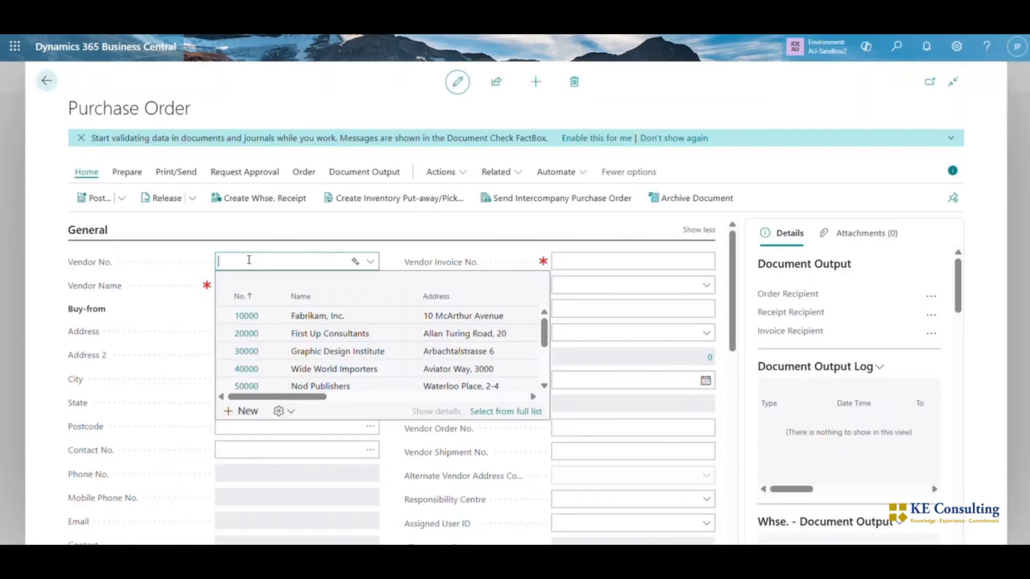
text(grap)
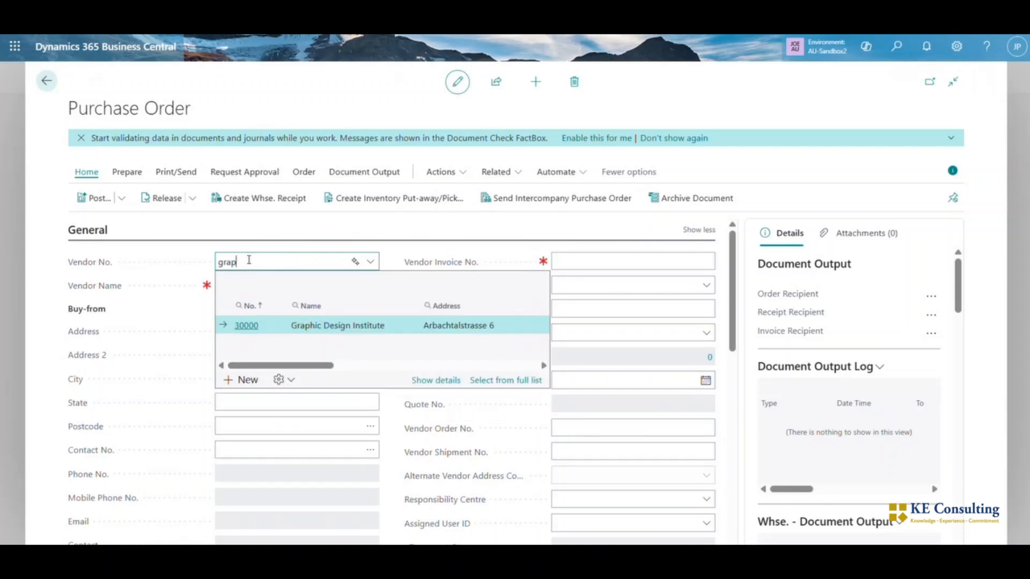
click(286, 326)
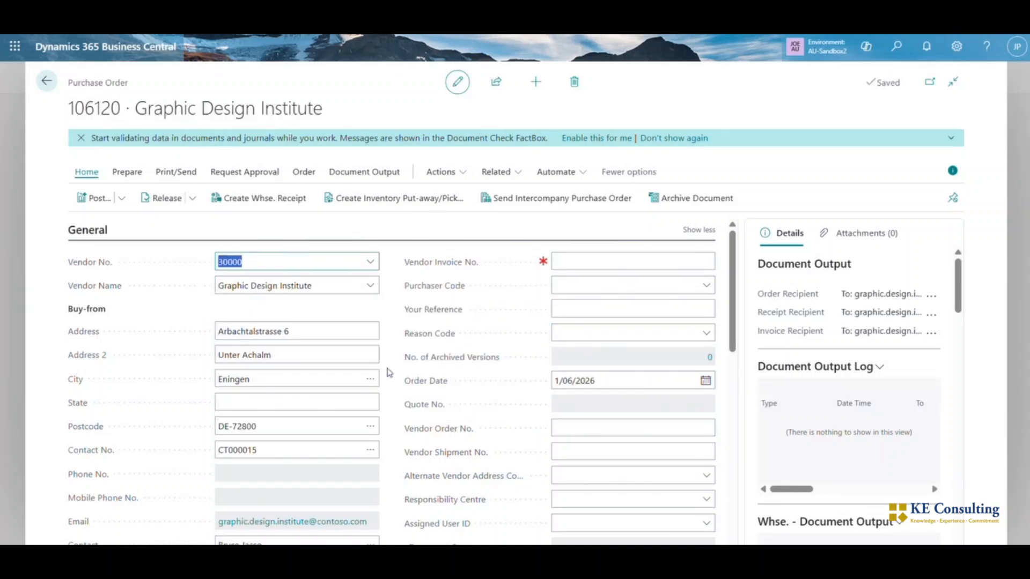
- Add two item lines to the purchase order, for items 1900-S and 1908-S
scroll(386, 374, down, 3)
scroll(387, 374, down, 4)
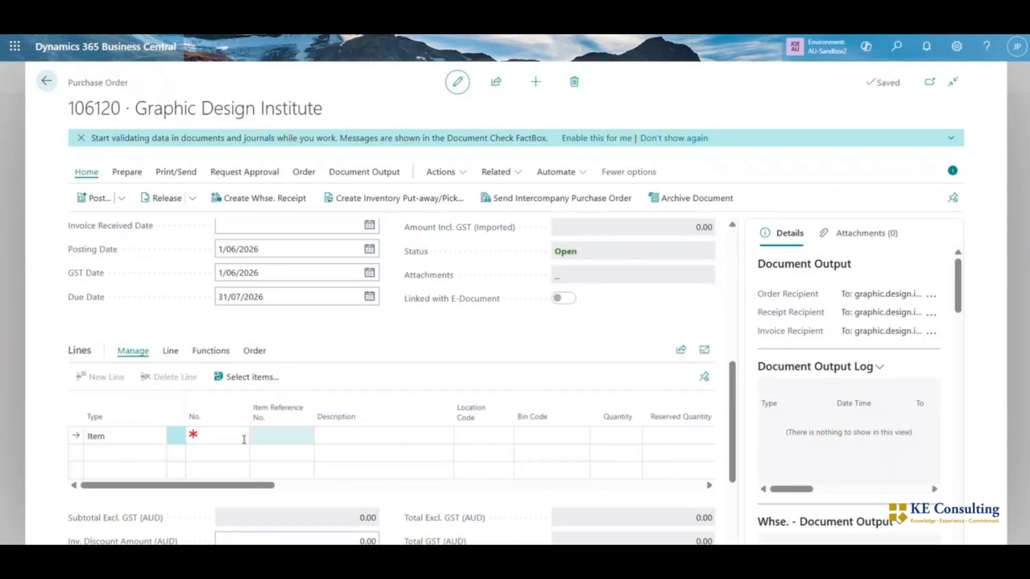
click(219, 437)
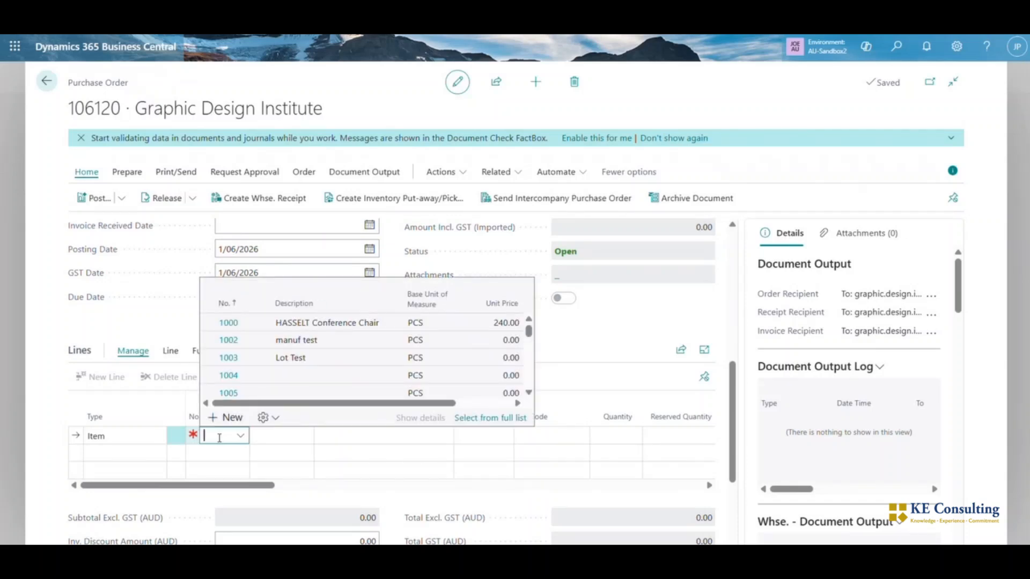
text(1900)
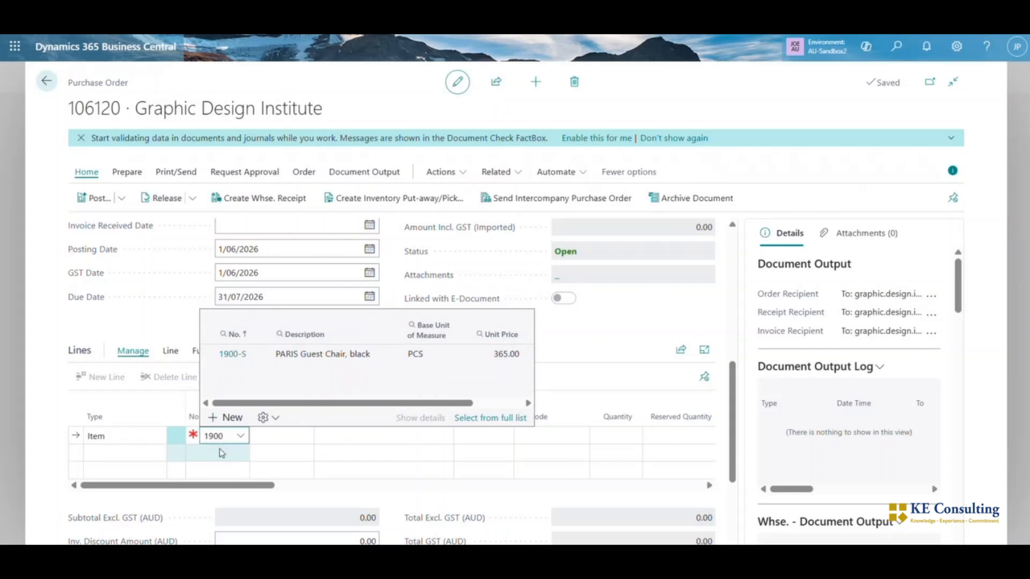
key(Return)
text(1908)
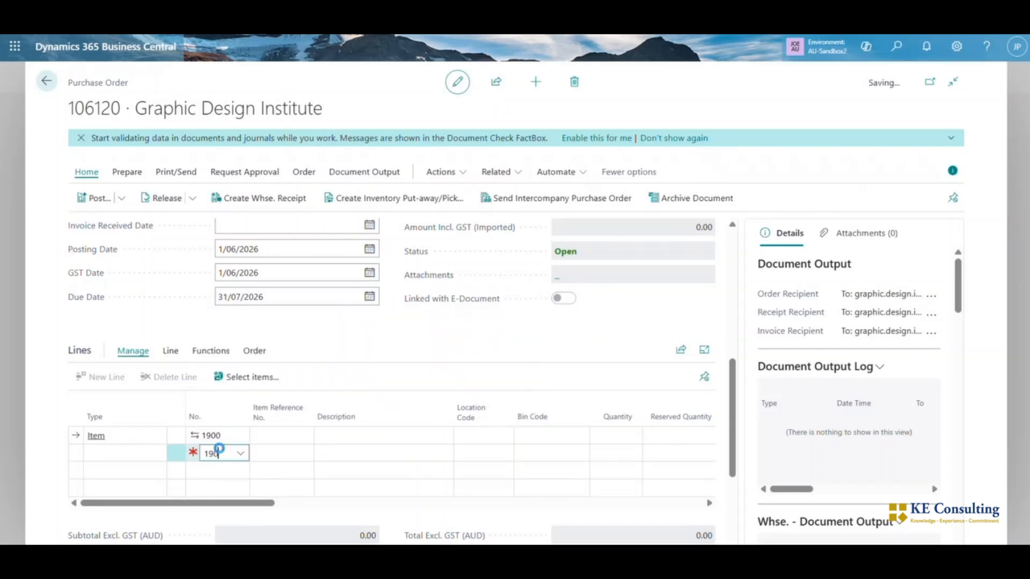
key(Return)
- Set the location code to JAW on both purchase order lines
click(492, 437)
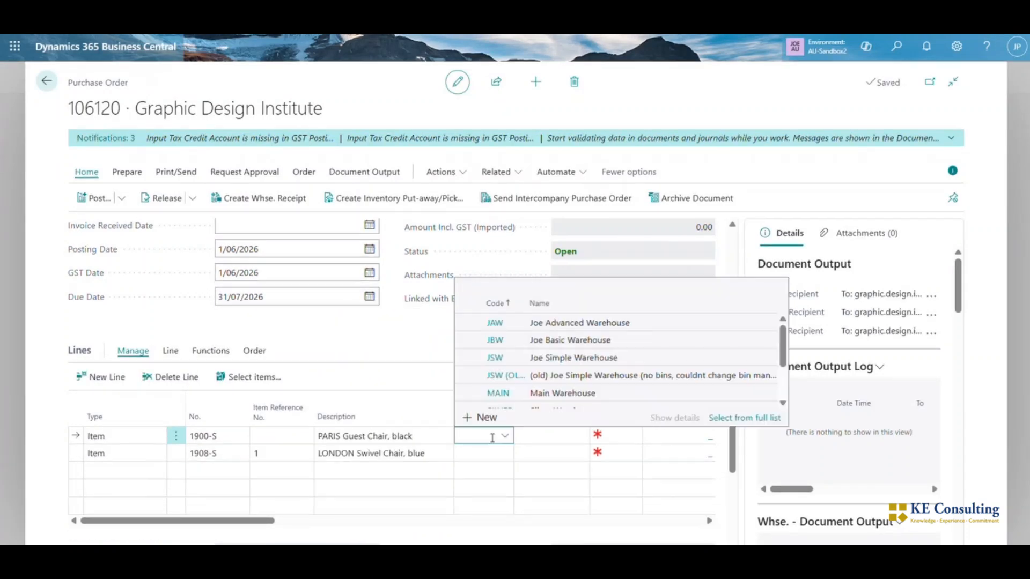
text(jaw)
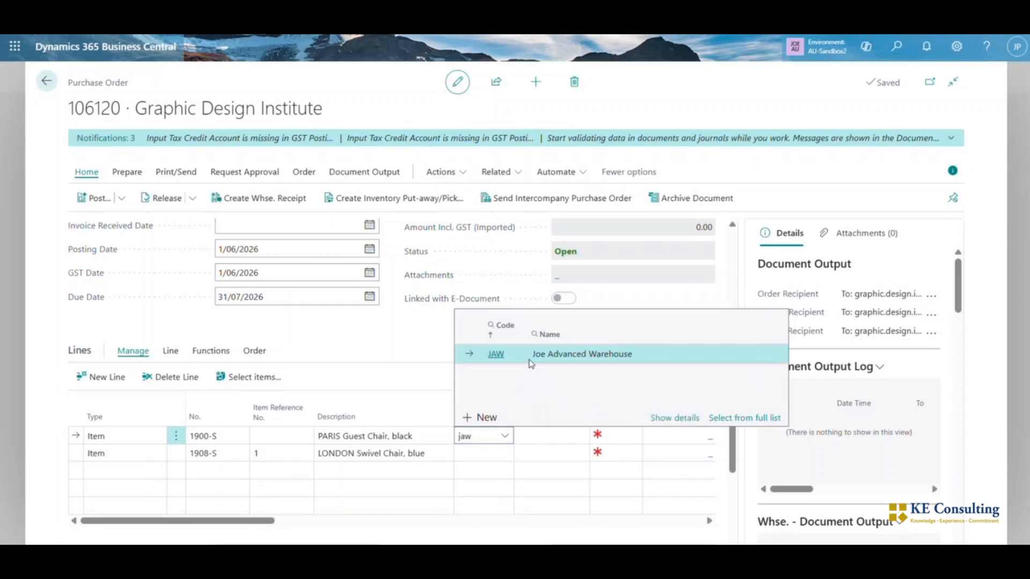
click(479, 460)
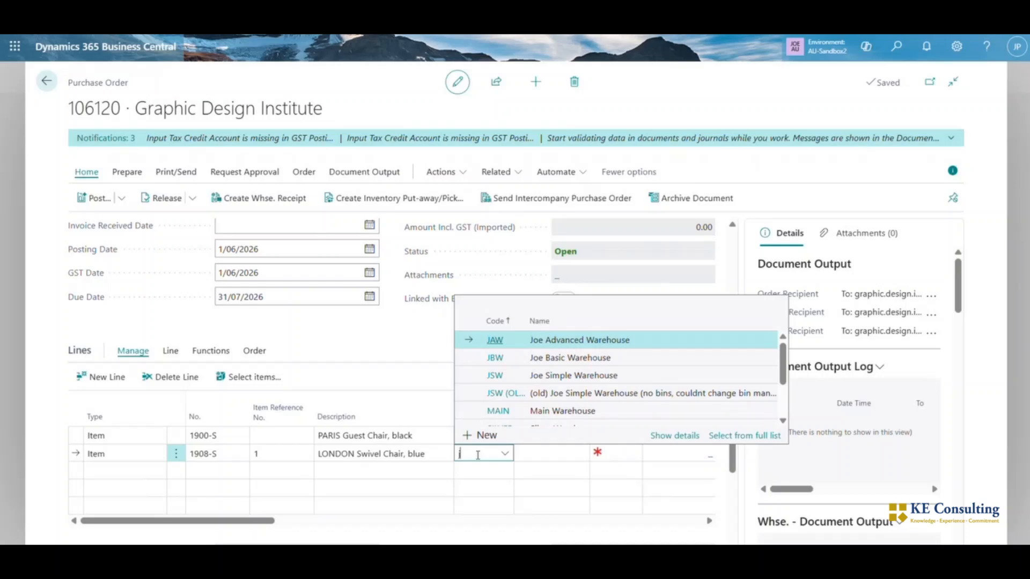
text(jaw)
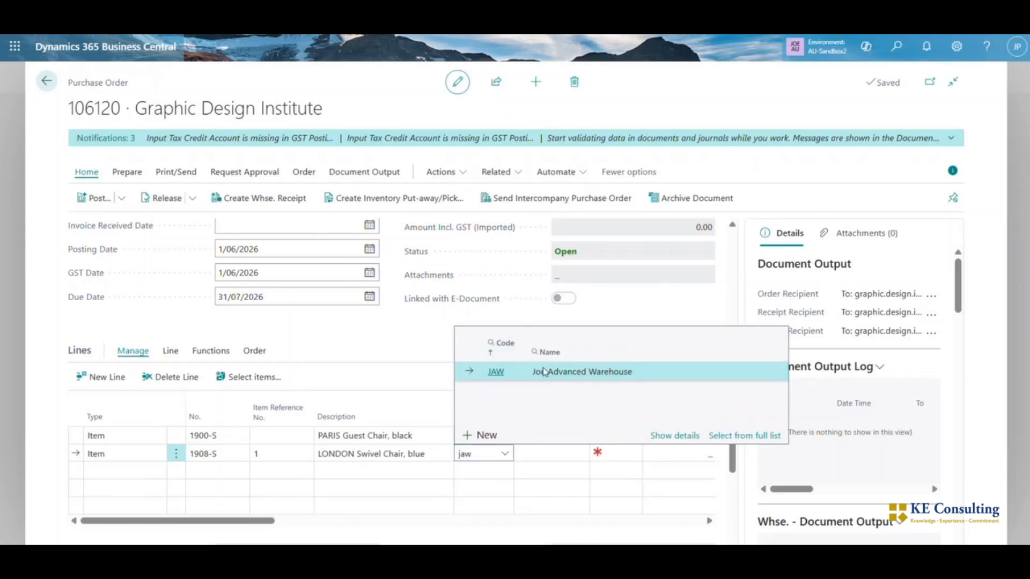
click(544, 372)
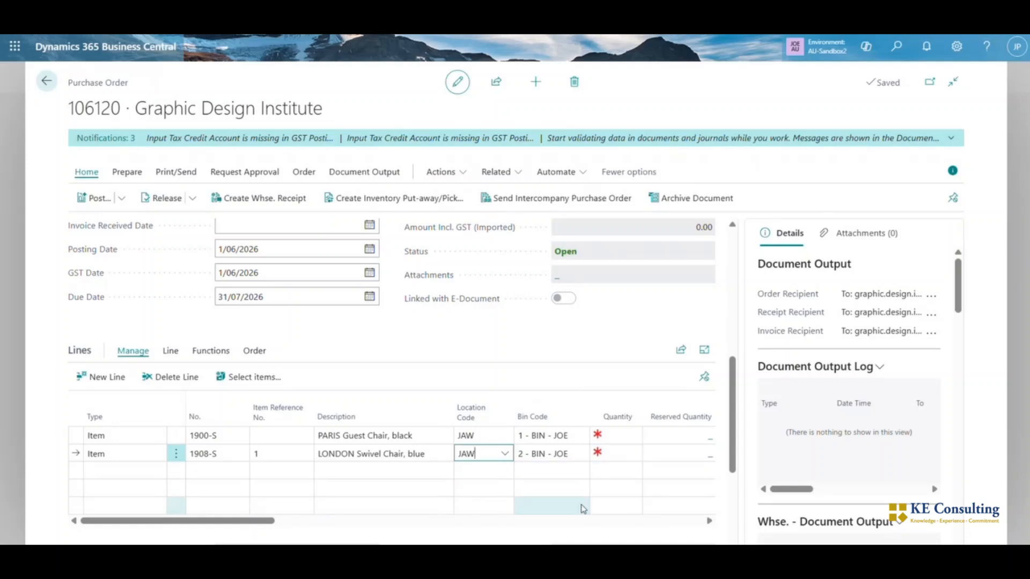
- Set the quantity to 10 on both the PARIS Guest Chair and LONDON Swivel Chair lines
click(618, 431)
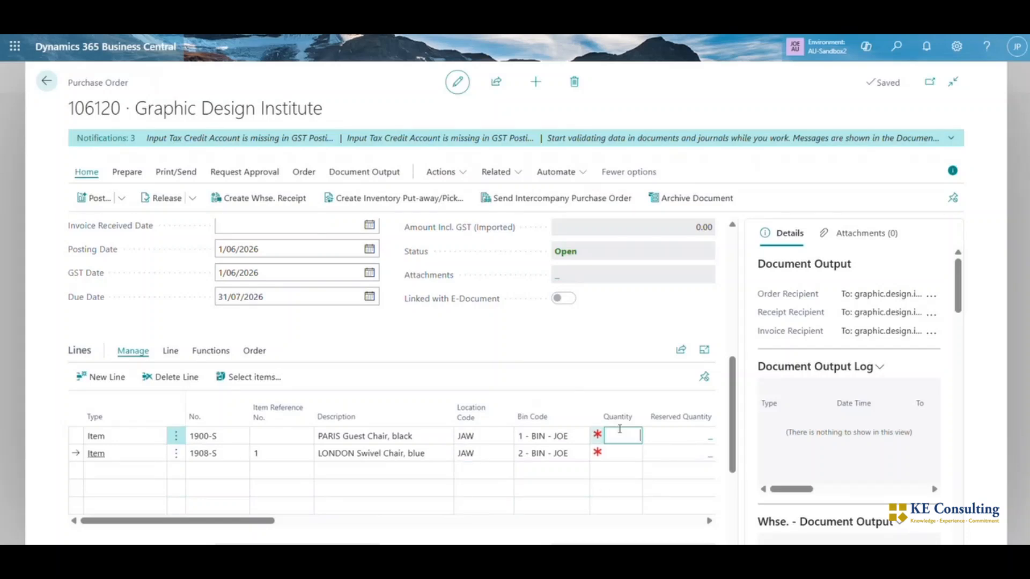
text(10)
click(625, 455)
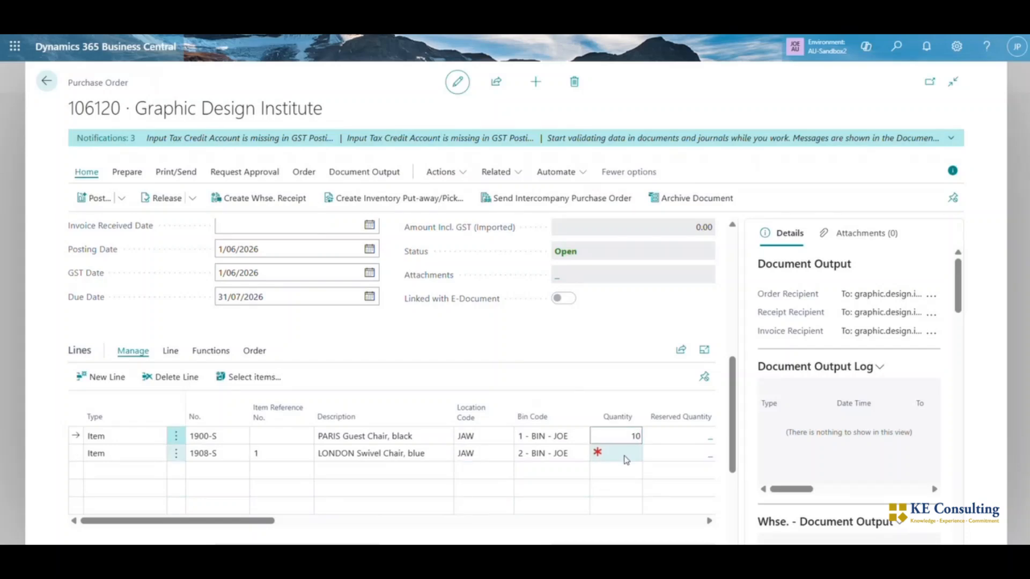
text(10)
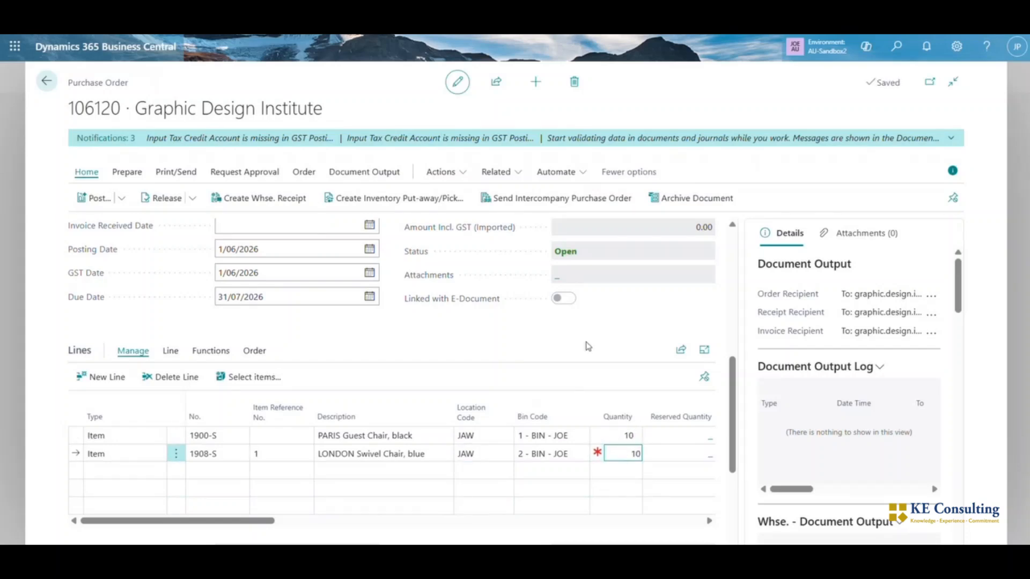
click(544, 473)
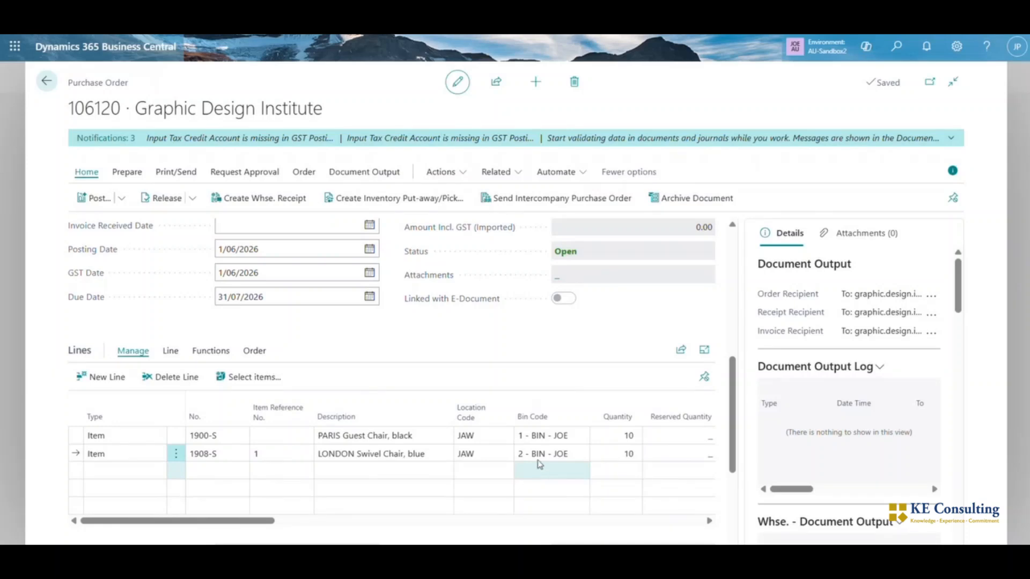
- Release the purchase order and create a warehouse receipt from it
click(162, 203)
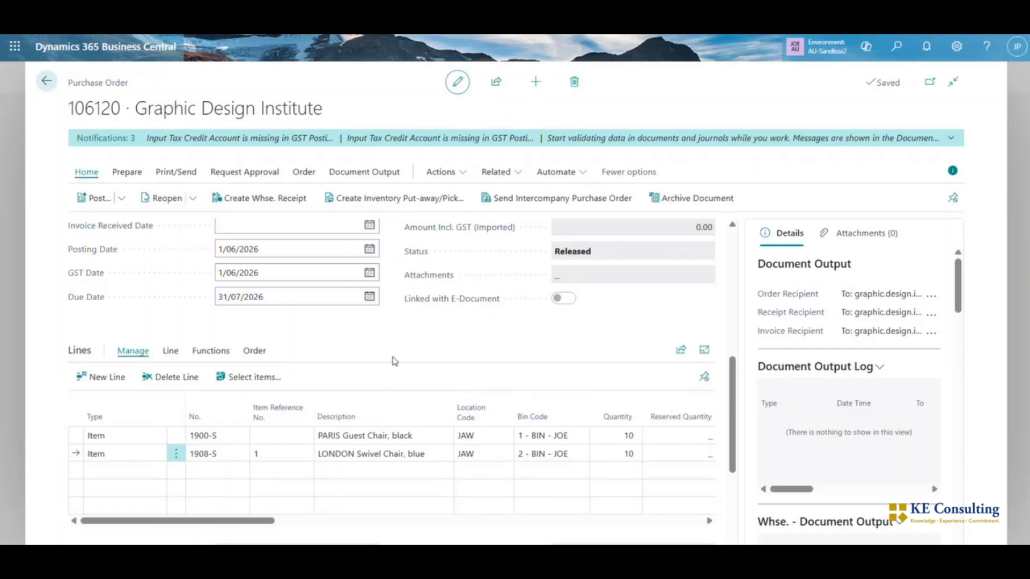
click(267, 208)
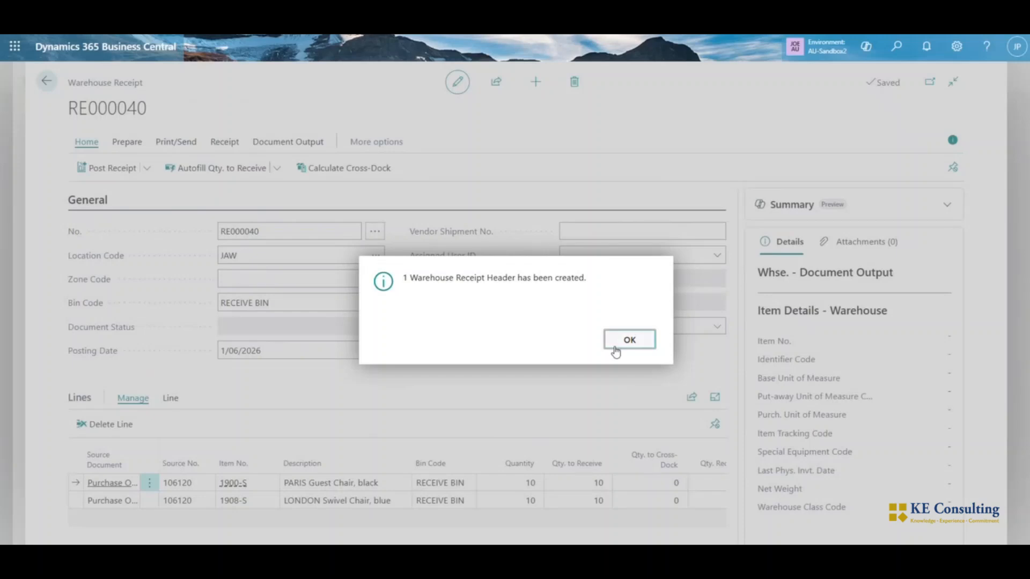
click(620, 348)
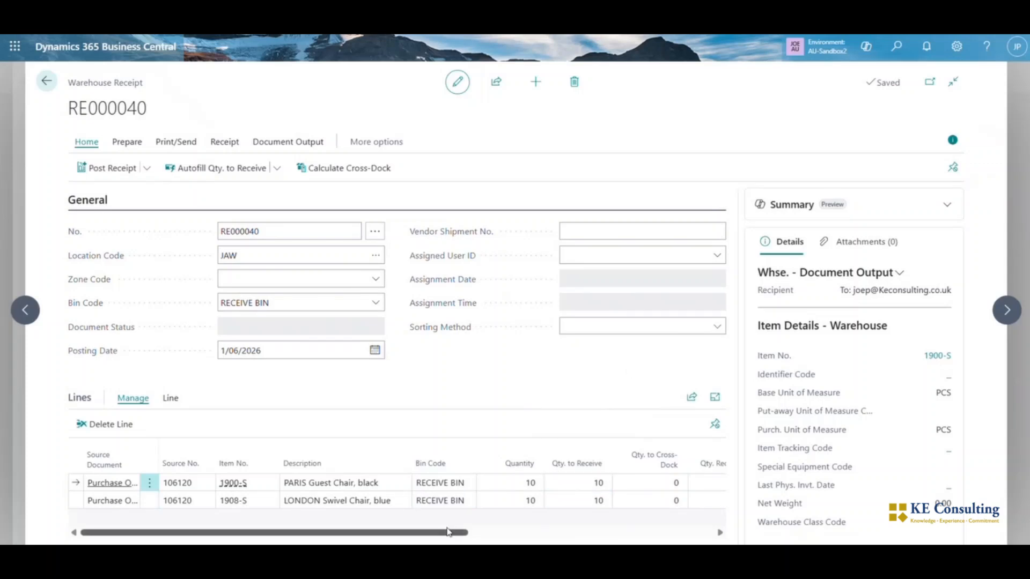
- Post the warehouse receipt for both item lines
click(124, 177)
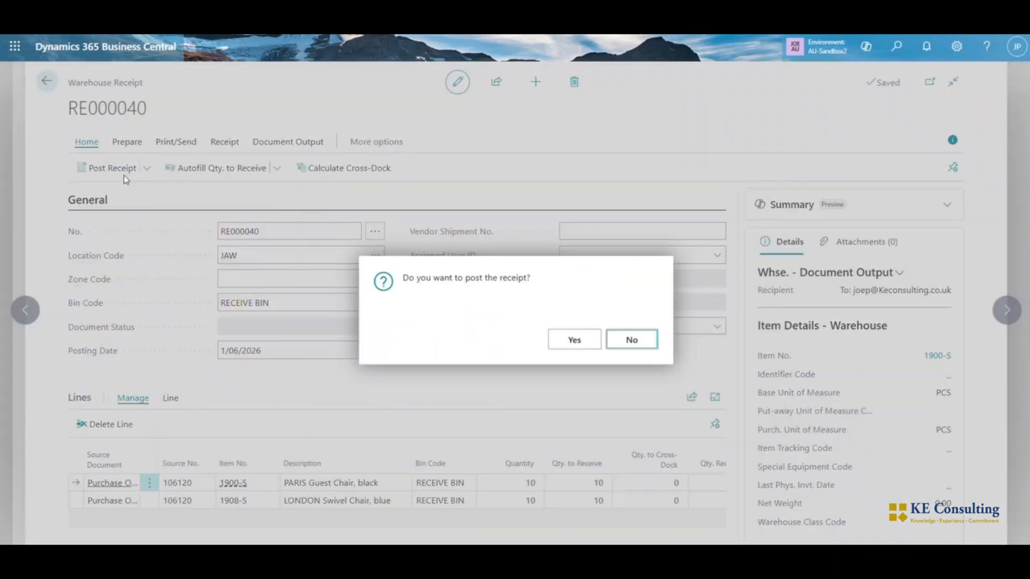
click(557, 347)
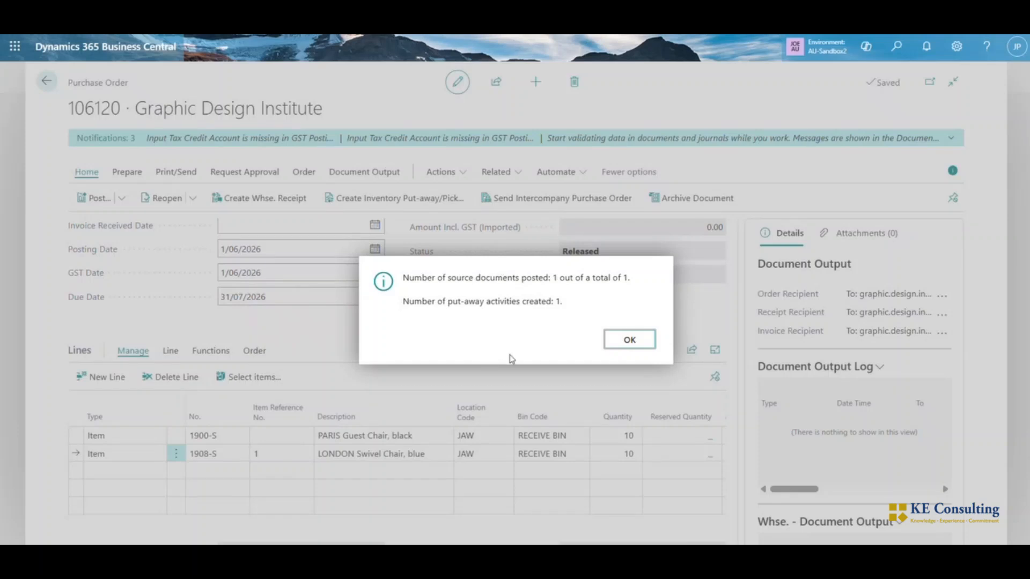
click(641, 346)
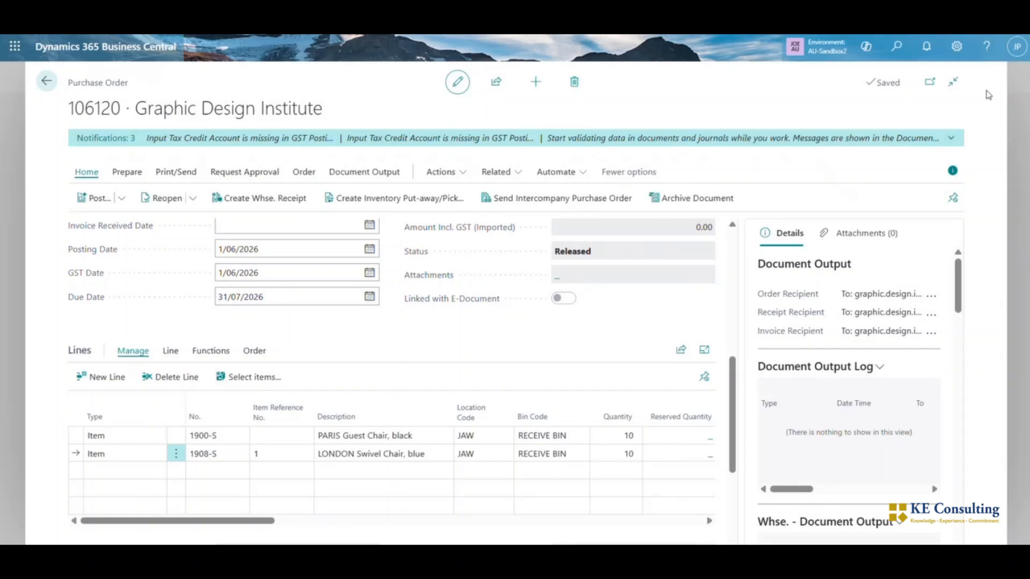
- Check the Bin Contents page filtered to bin code RECEIVE BIN, and return to the purchase order
click(894, 47)
text(bin )
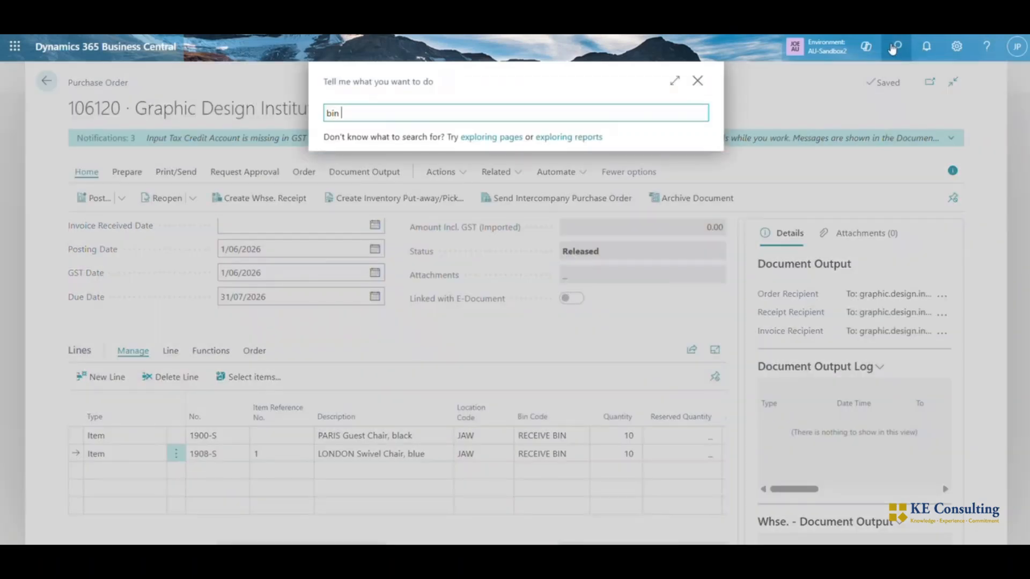
text(con)
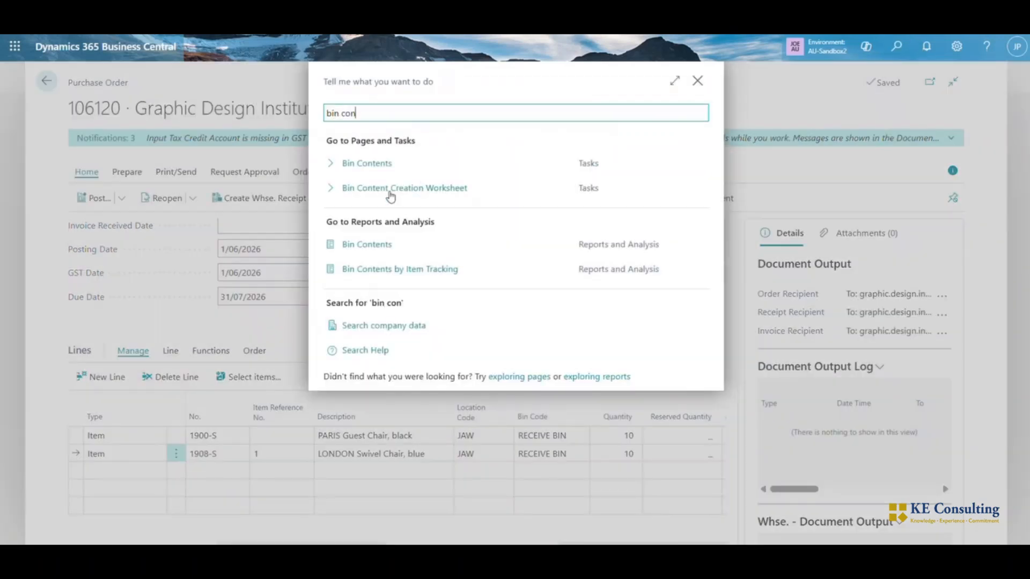
click(375, 164)
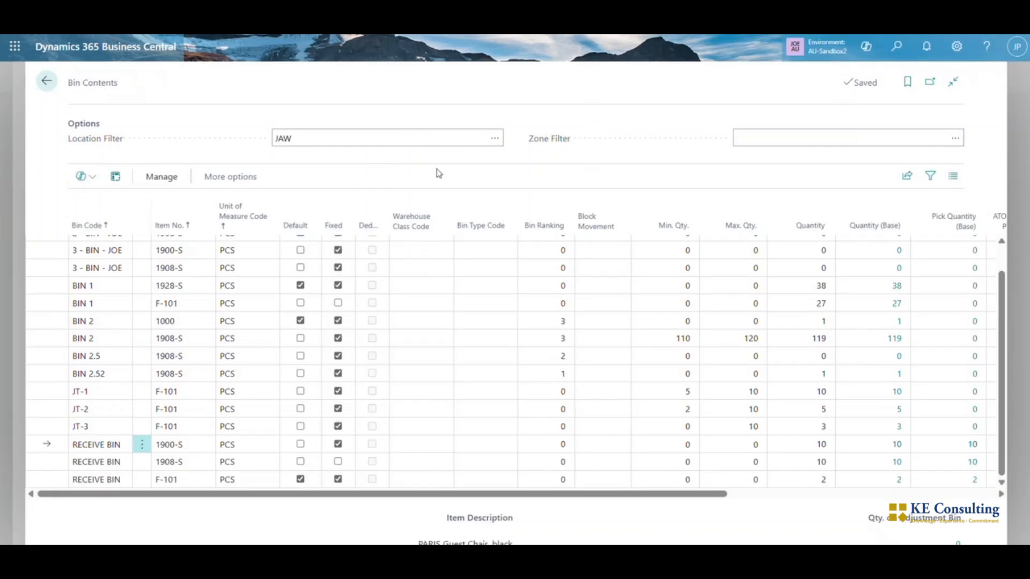
click(113, 212)
key(Escape)
click(88, 321)
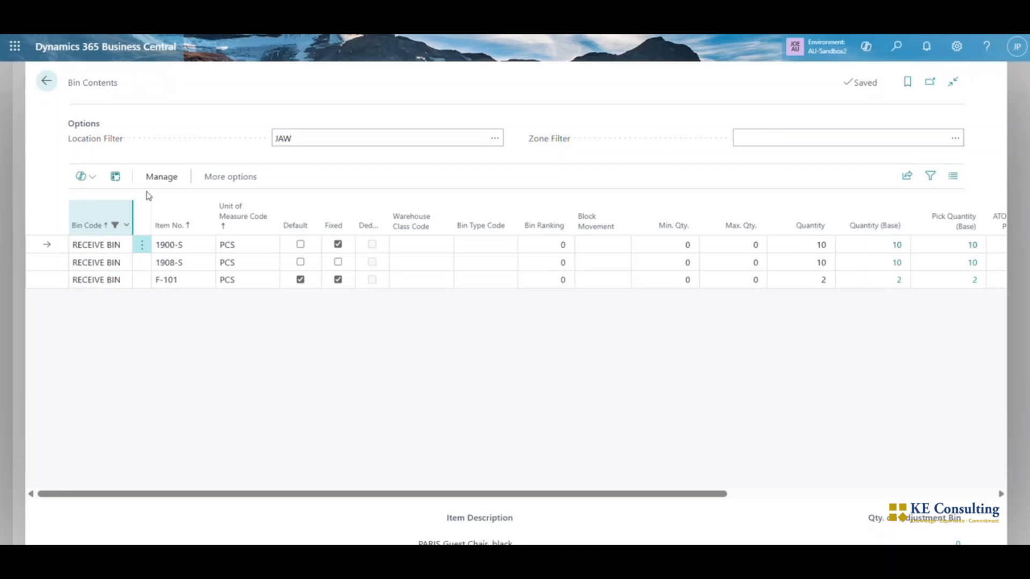
click(47, 81)
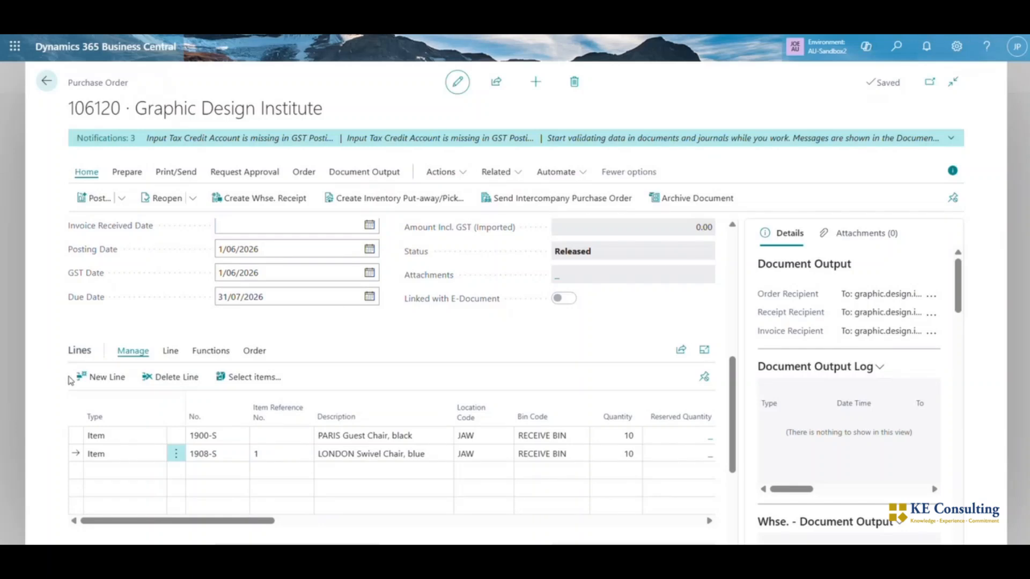
- Open the warehouse put-away document from the purchase order's related warehouse put-away lines and review its take and place lines
click(496, 172)
click(518, 219)
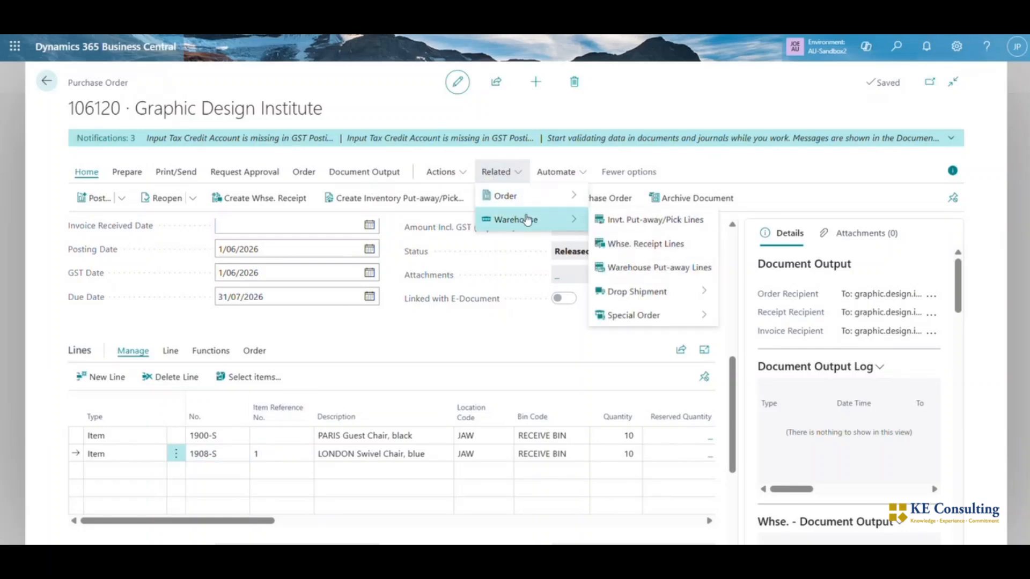
click(665, 266)
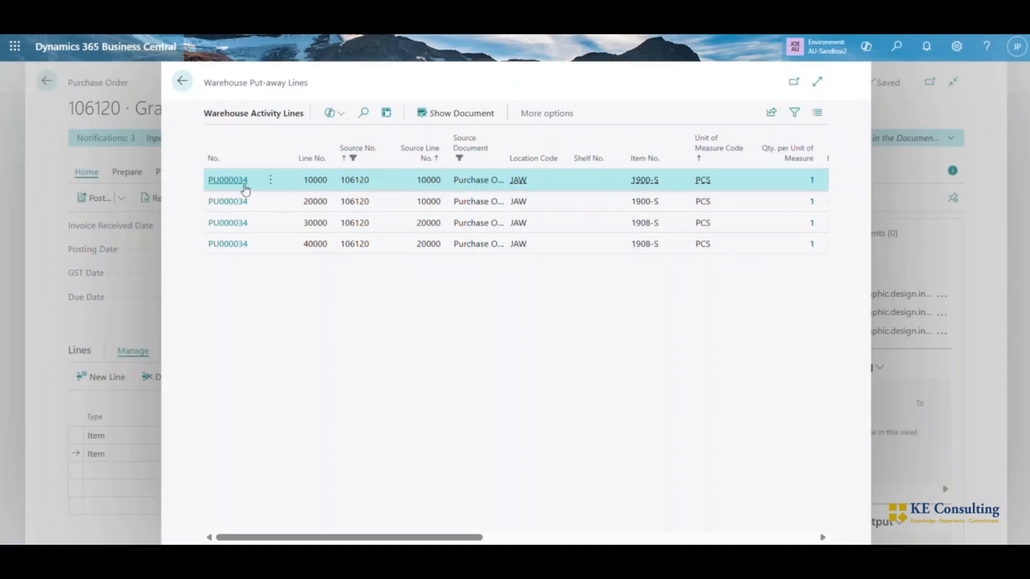
click(245, 187)
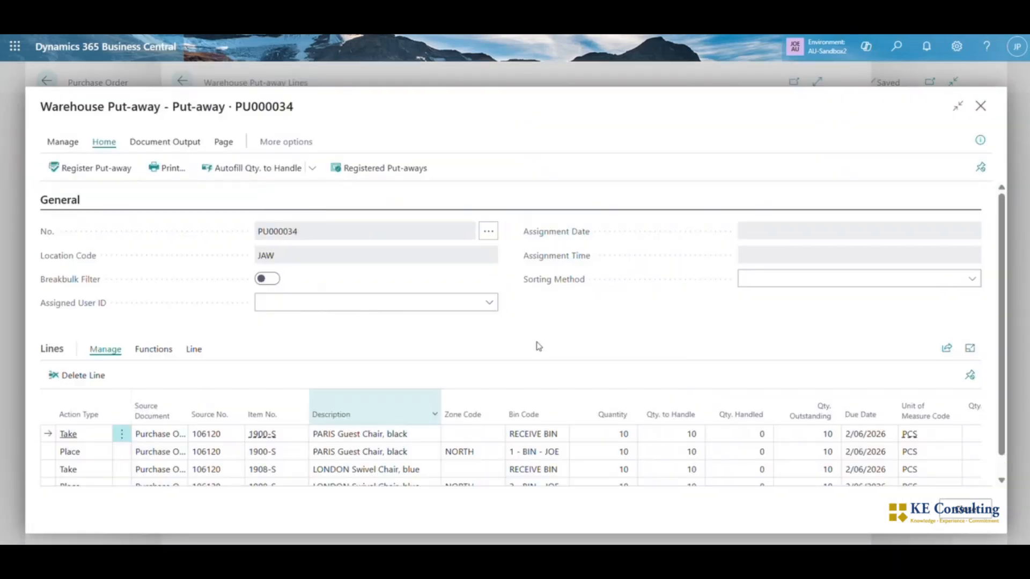
scroll(341, 338, down, 1)
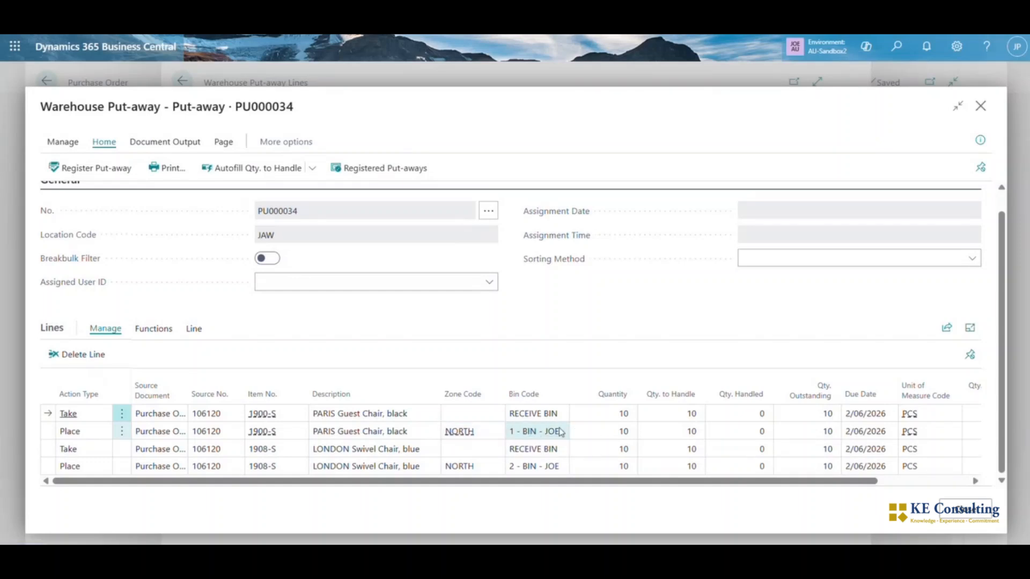
click(357, 286)
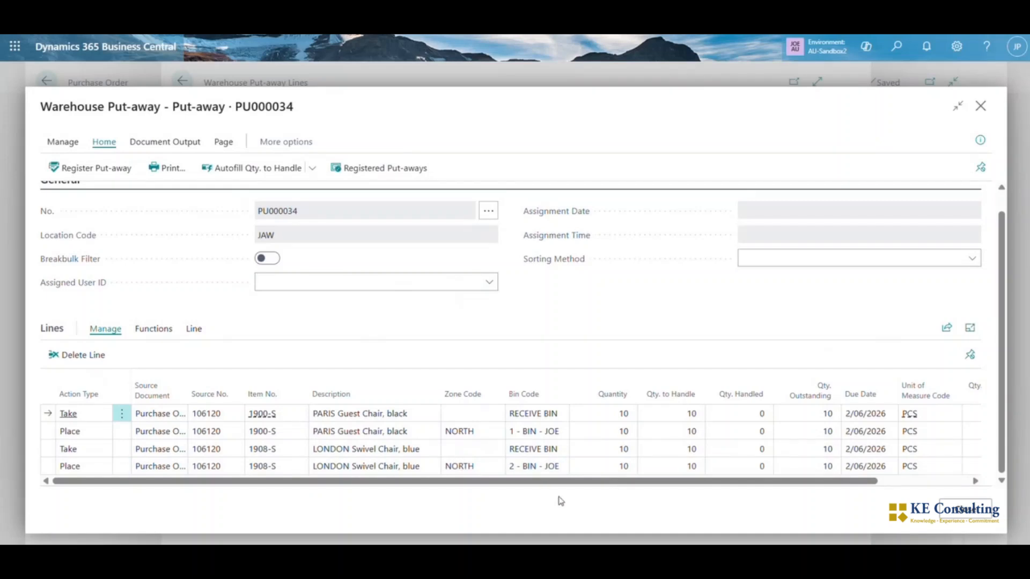
- Set the quantity to handle to 5 on the place line for item 1908-S and split that line
click(669, 471)
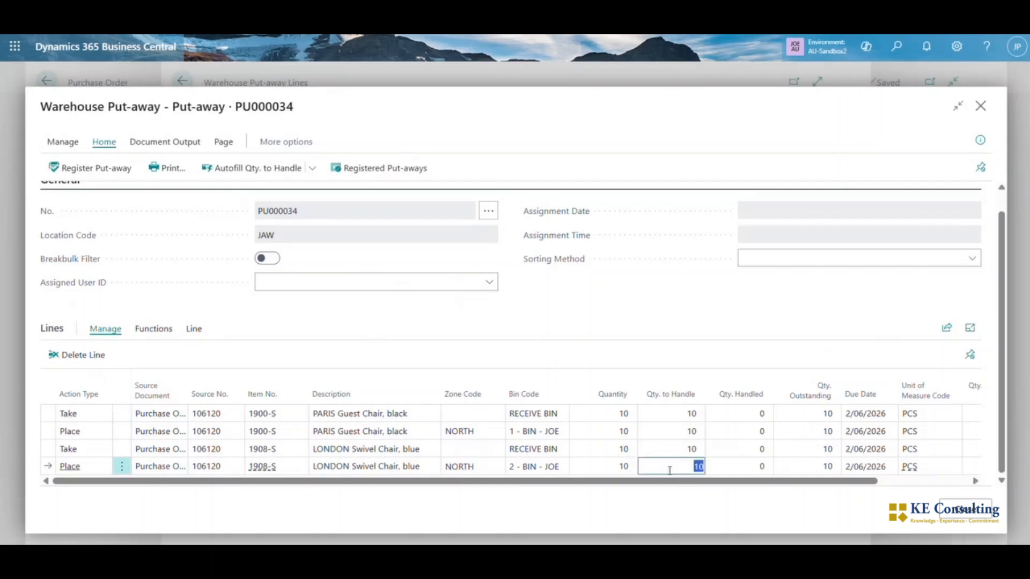
text(5)
click(159, 328)
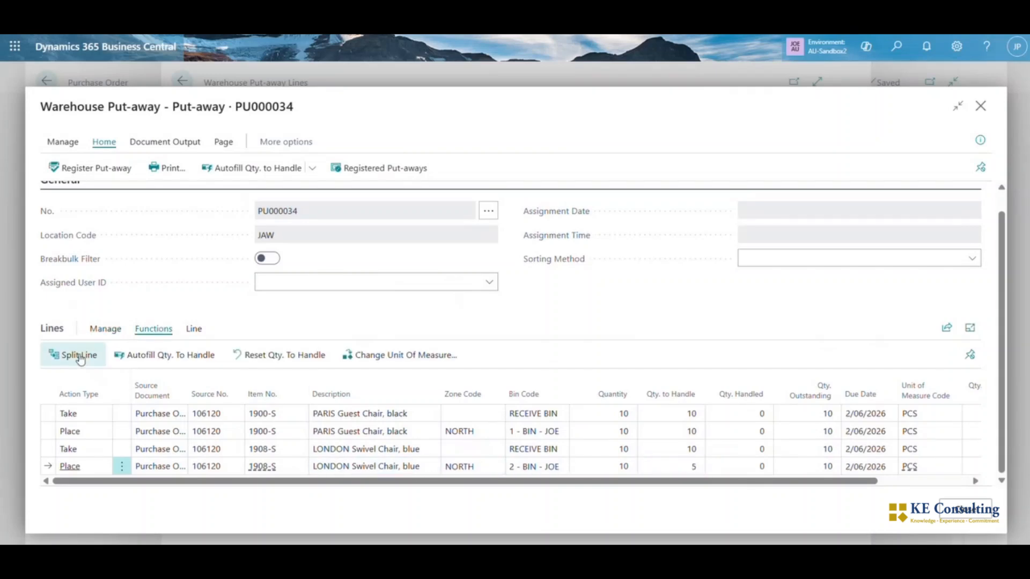
key(ctrl+F11)
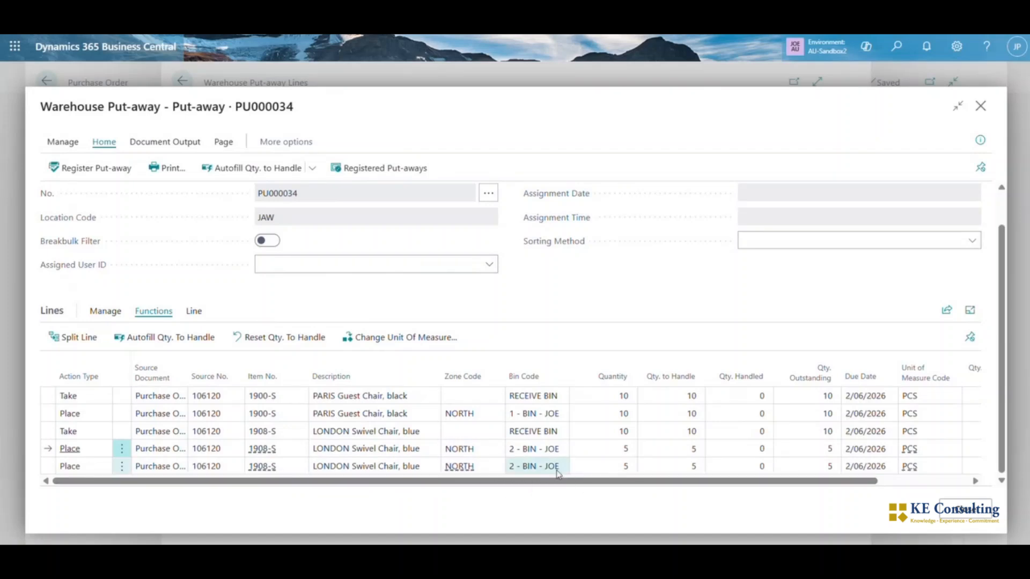
- Assign zone SOUTH and bin 3 - BIN - JOE to the new place line for the London Swivel Chair
click(498, 470)
click(495, 466)
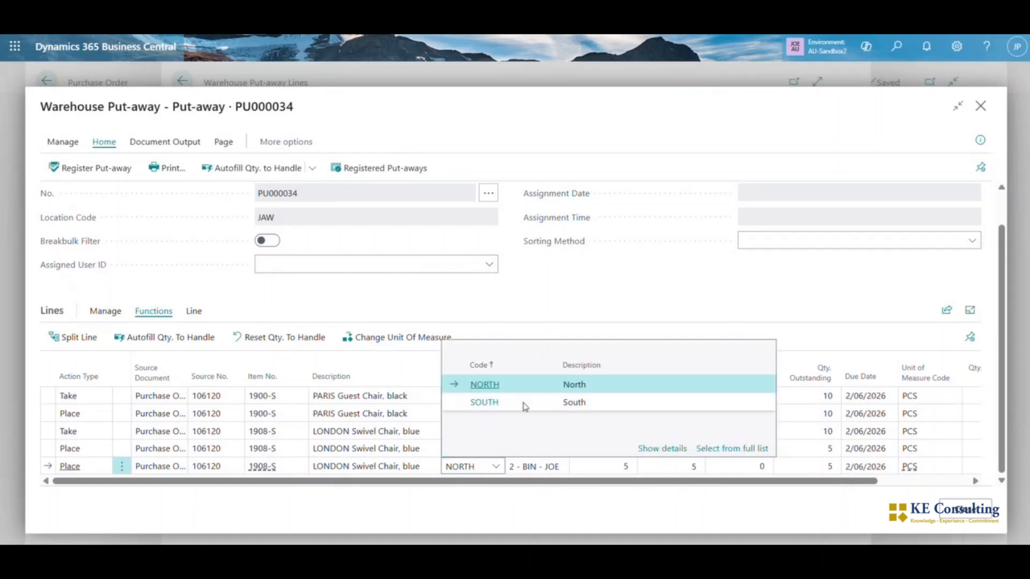
click(525, 404)
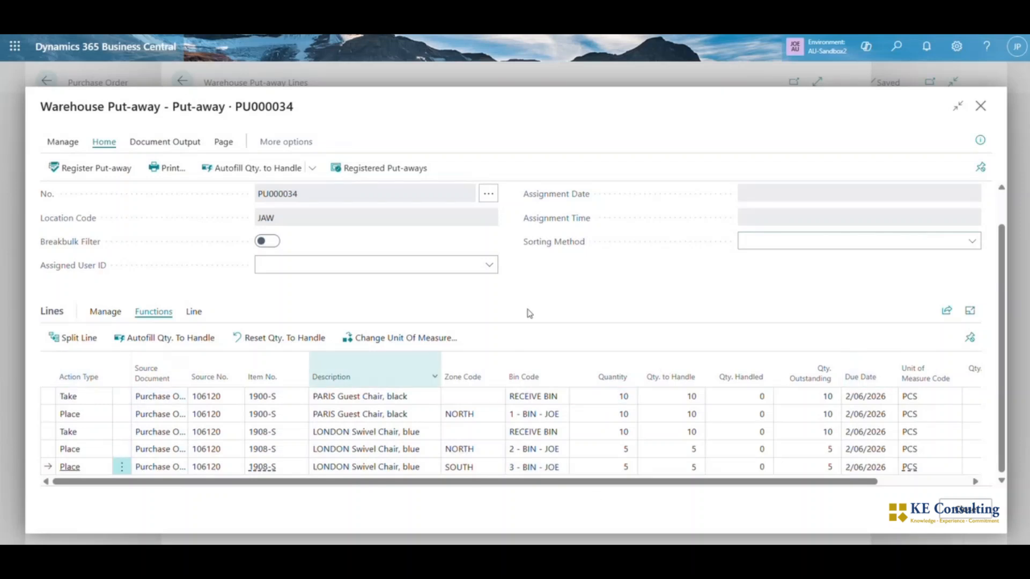
click(559, 472)
click(558, 469)
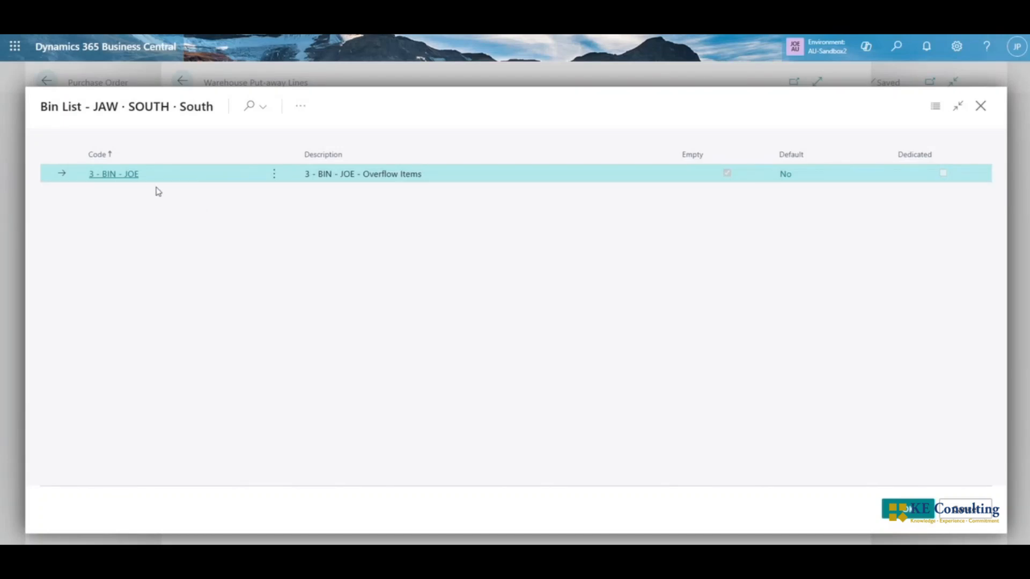
click(165, 182)
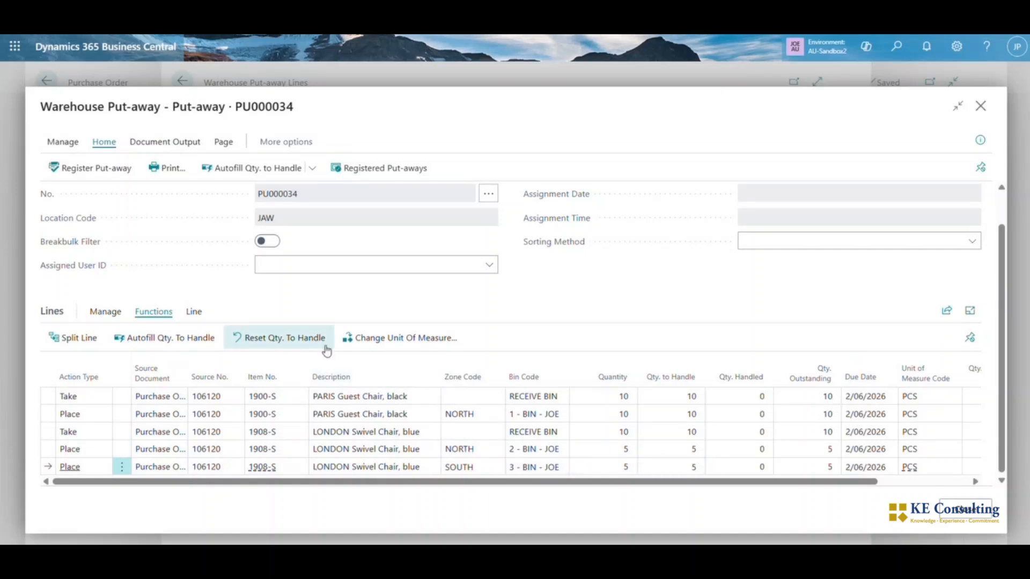
- Register the warehouse put-away with all its take and place lines
click(101, 179)
click(572, 340)
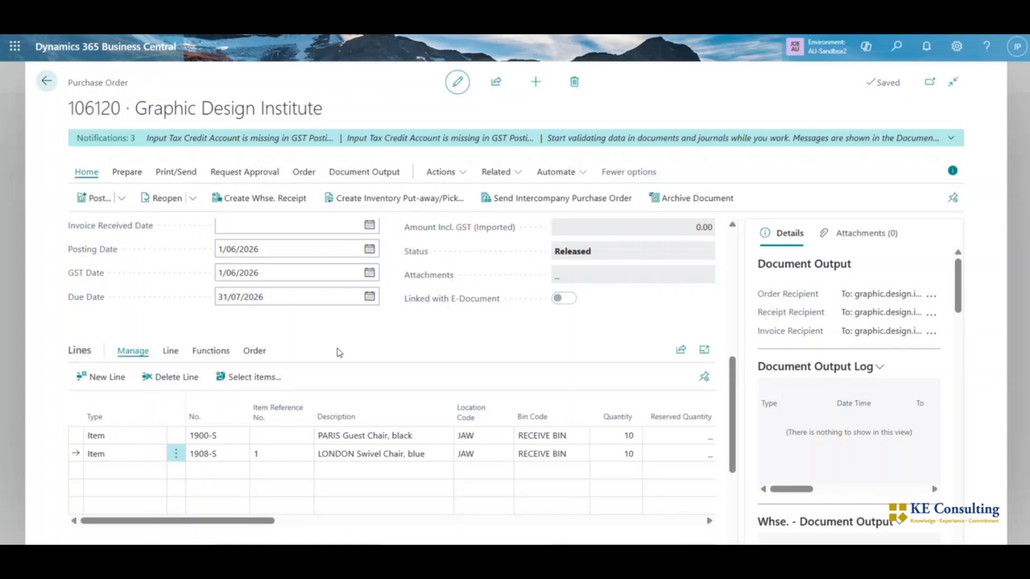
- Check the item quantities per bin at location JAW on the Bin Contents page, and return to the purchase order
click(890, 48)
text(bin con)
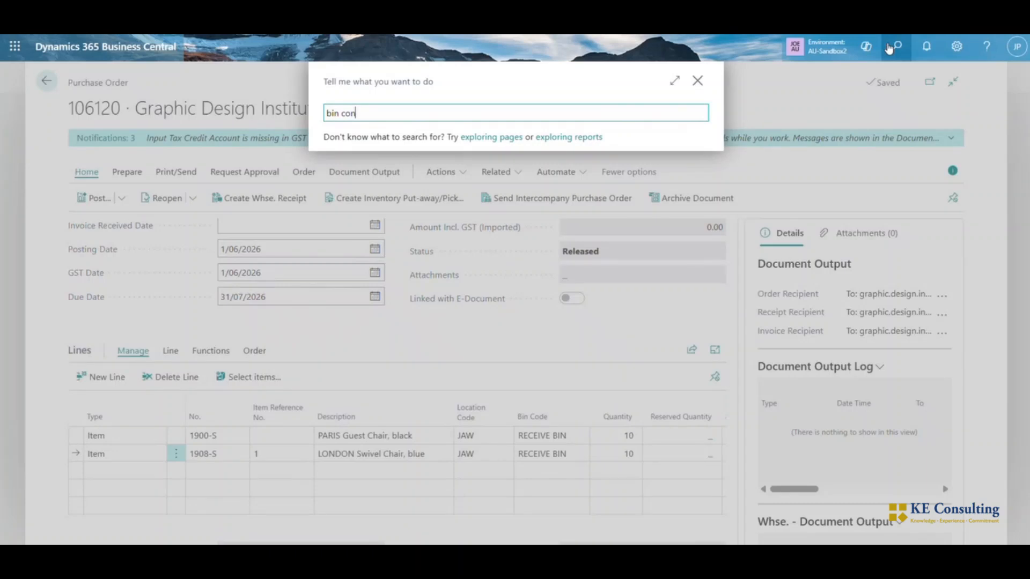
click(375, 162)
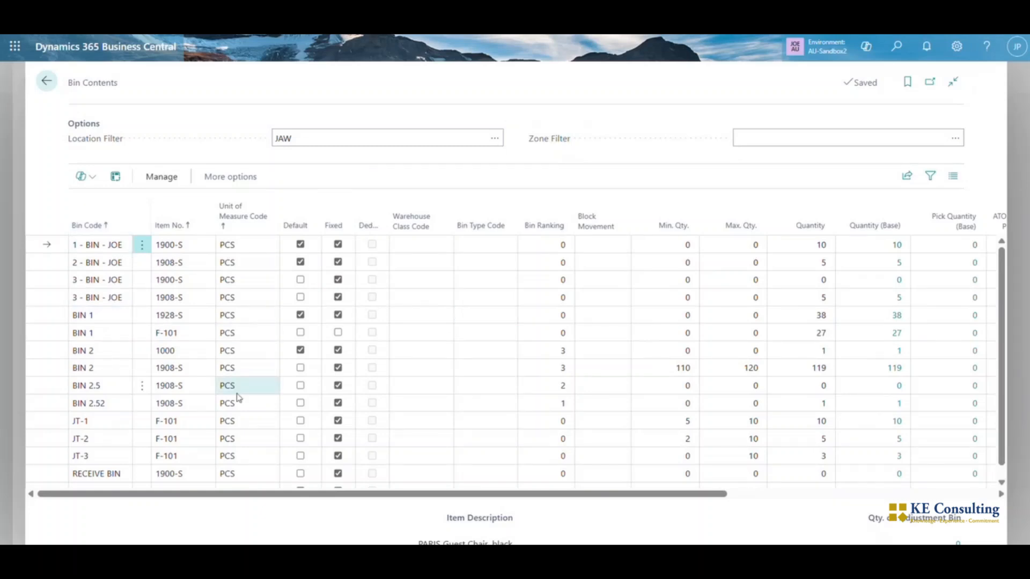
click(47, 81)
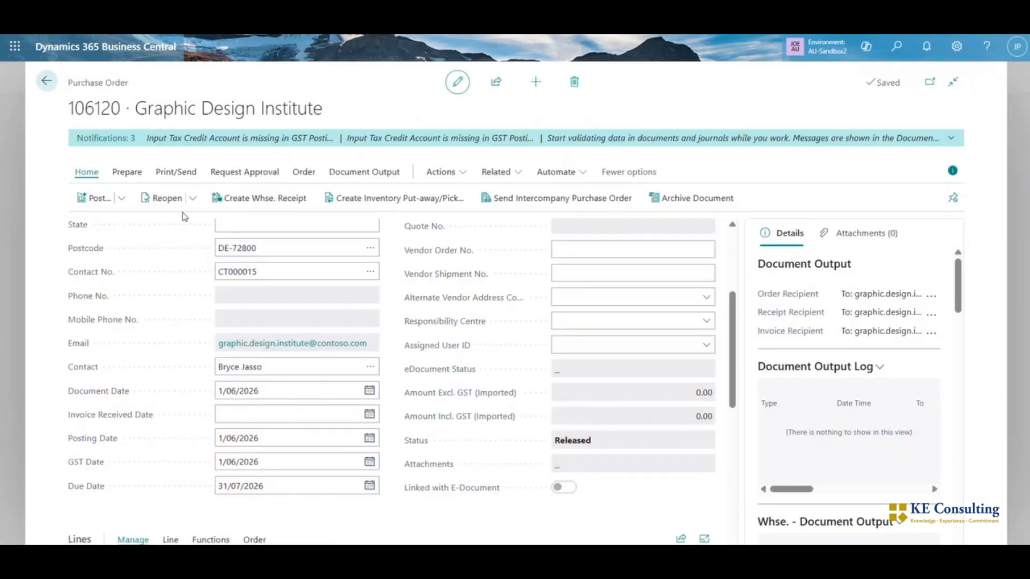
- Enter 160726-1 as the purchase order's vendor invoice number
scroll(126, 296, up, 3)
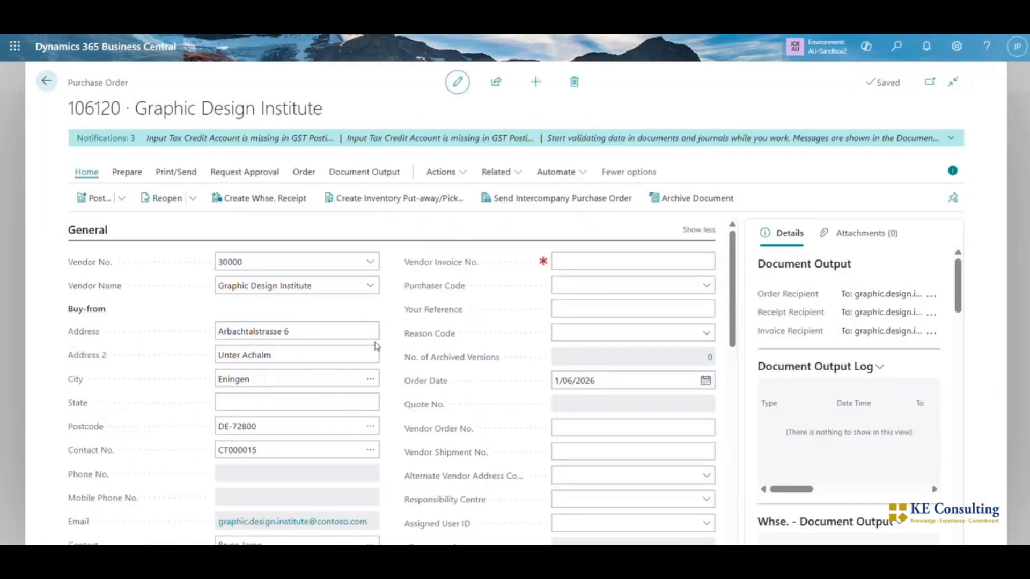
click(578, 264)
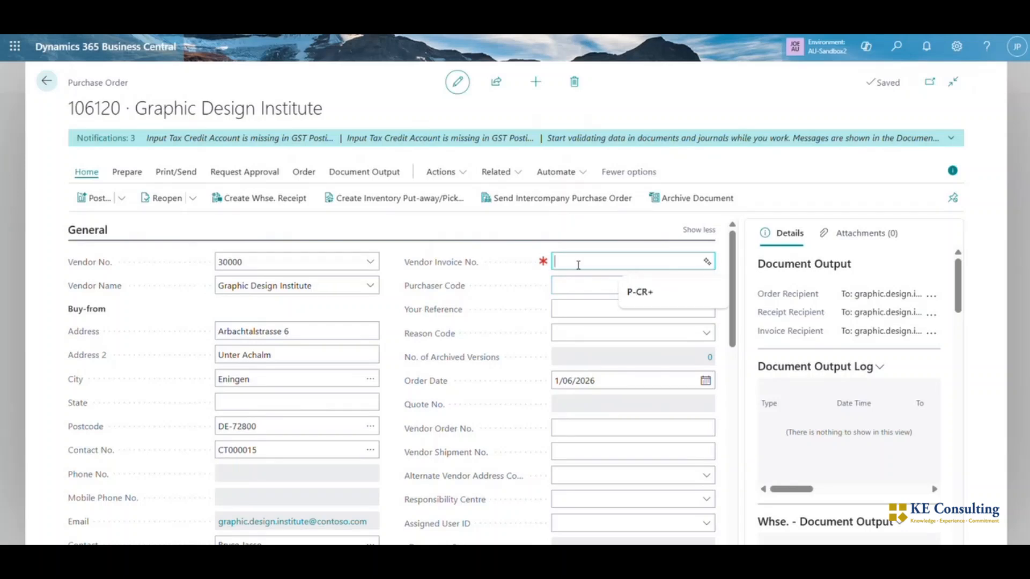
text(160726-1)
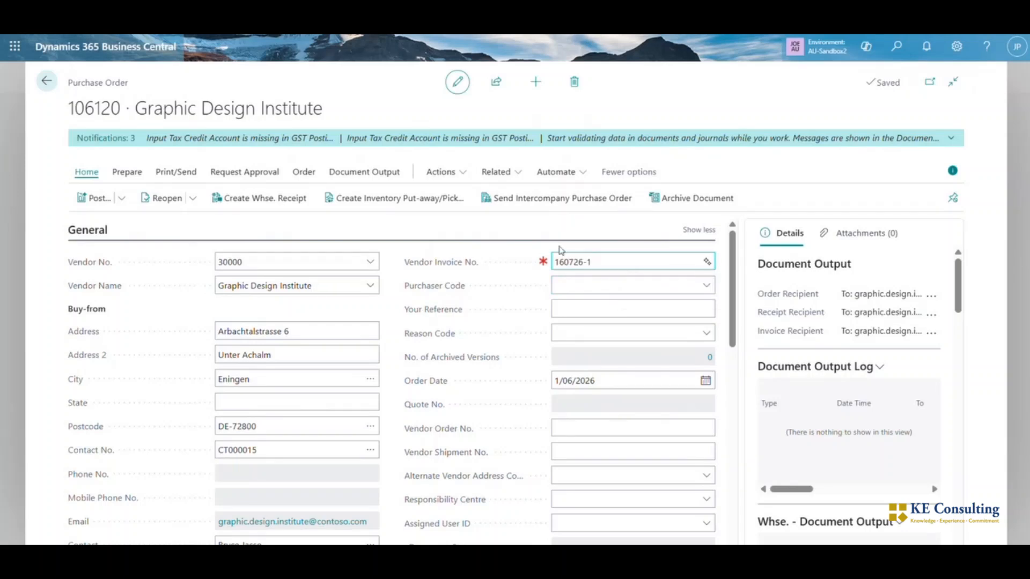
click(338, 180)
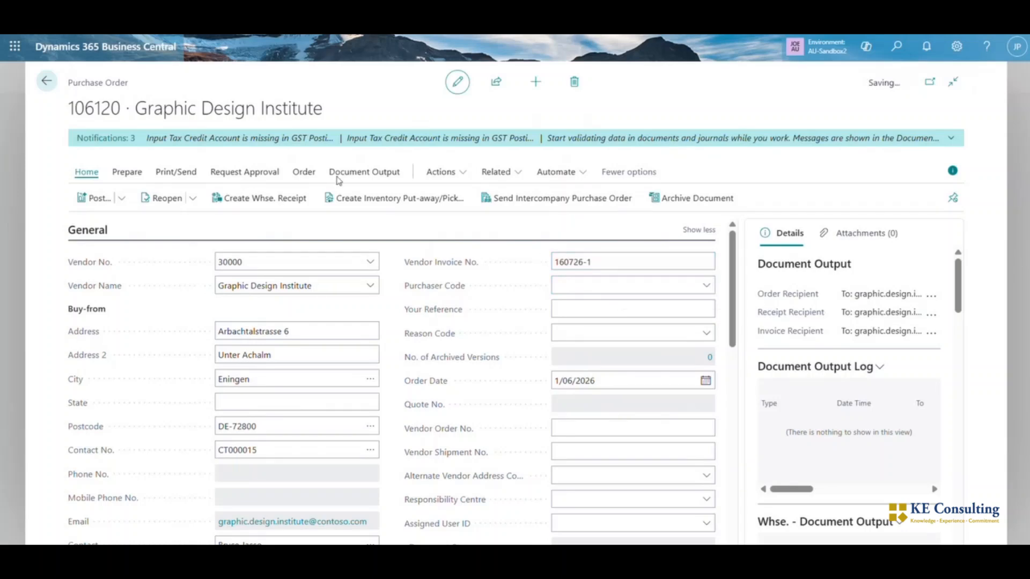
- Post the purchase order with the Receive and Invoice option, without opening the posted invoice
click(97, 201)
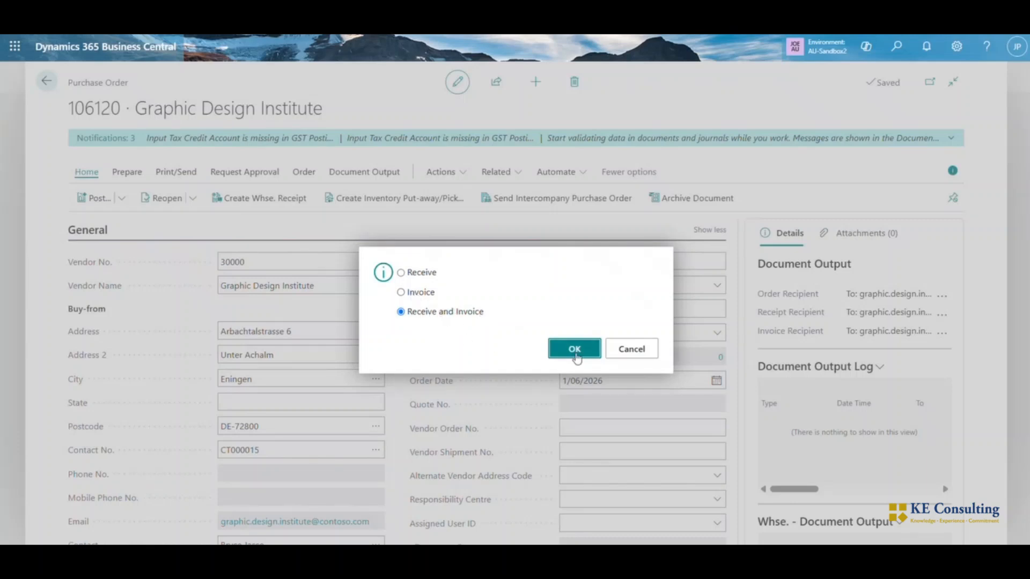
click(575, 348)
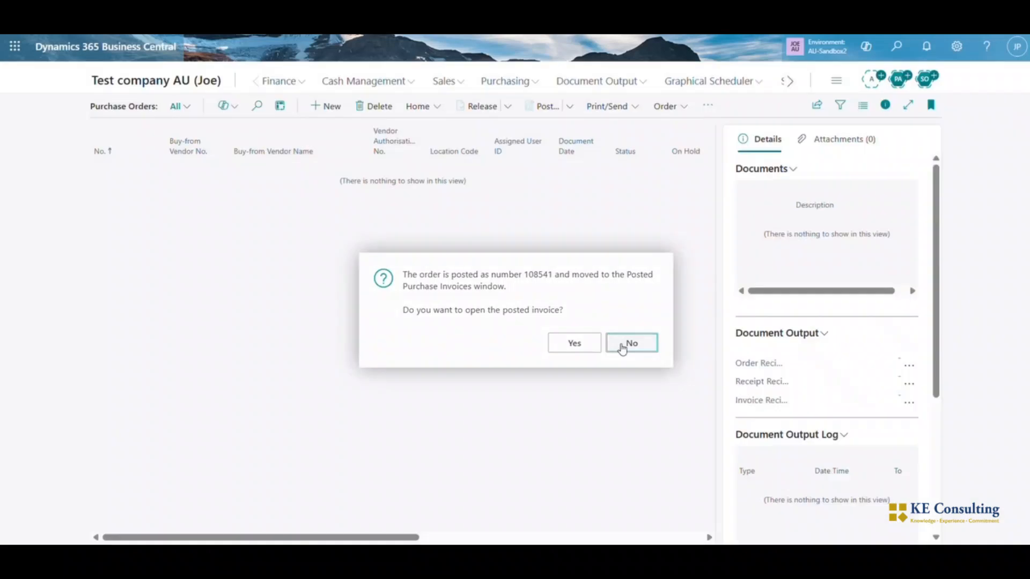
click(622, 347)
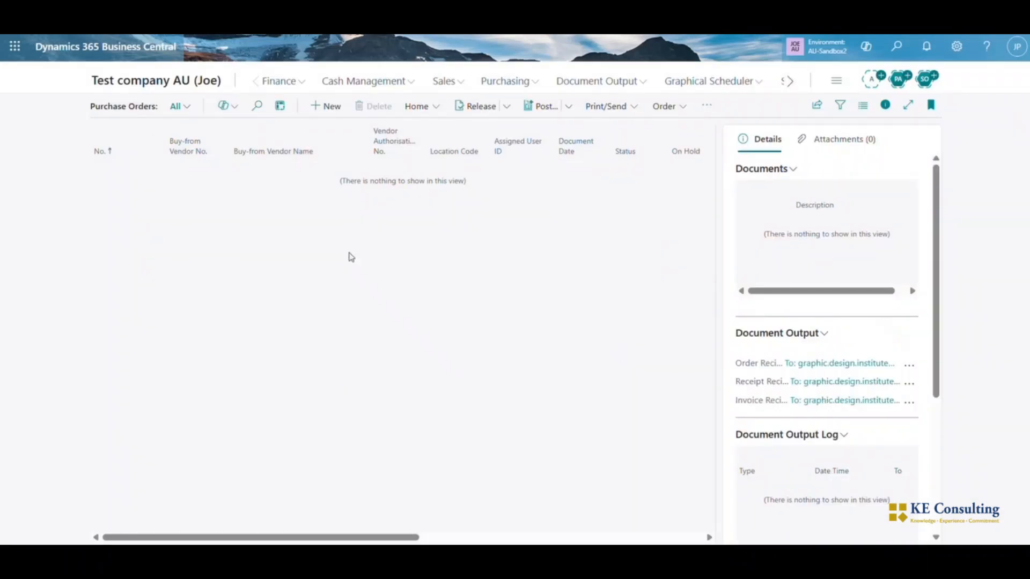